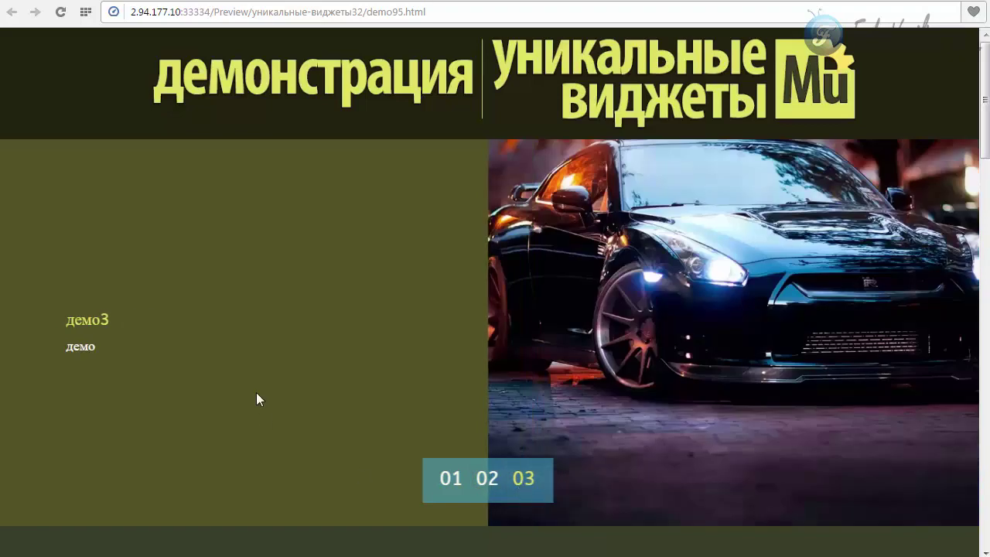
# - Look over the demo page in the browser and show slide 01 of the car slider
pyautogui.scroll(-2, 267, 385)
pyautogui.scroll(2, 268, 385)
pyautogui.click(451, 480)
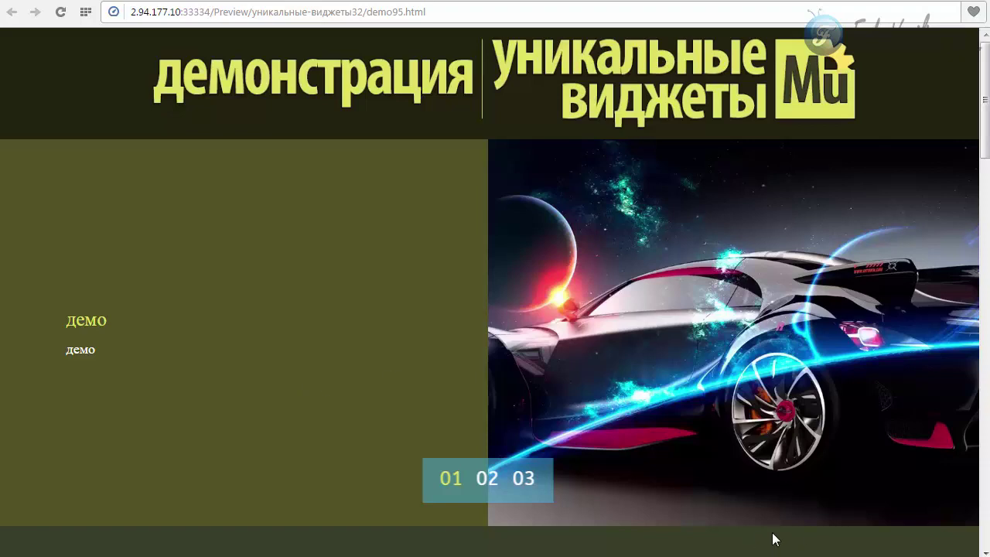
# - Switch to Adobe Muse and set the Responsive Slider's number of slides to 3
pyautogui.hotkey('alt', 'Tab')
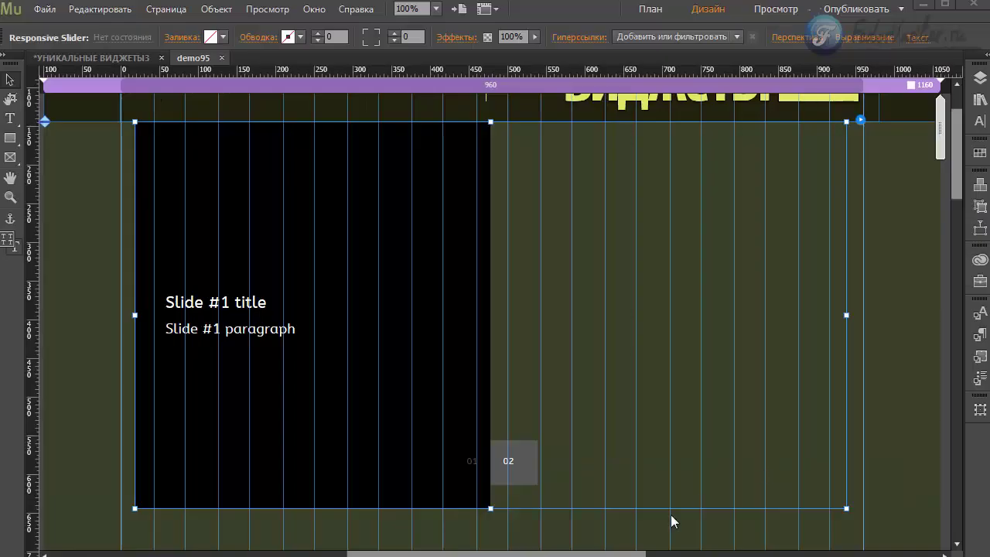
pyautogui.hscroll(5, 636, 259)
pyautogui.click(581, 121)
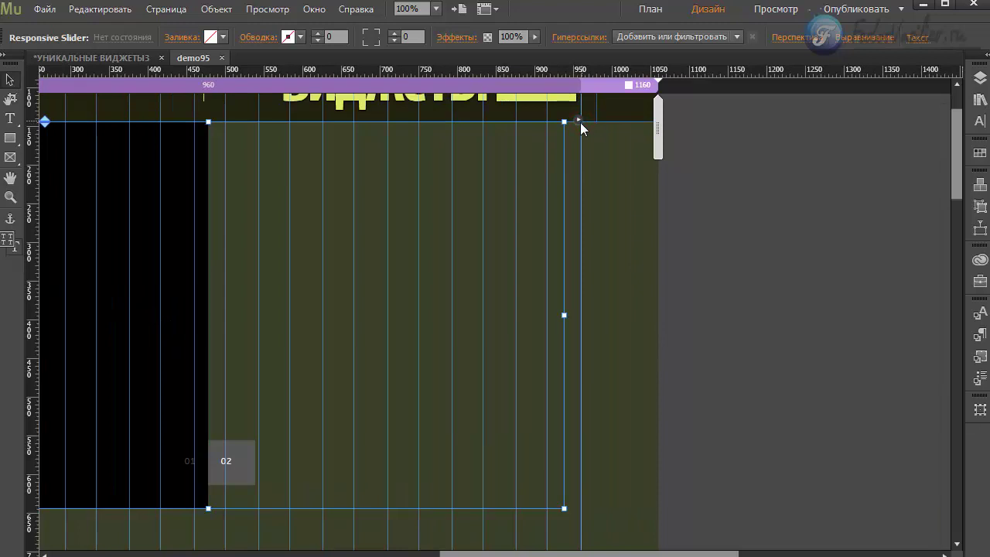
pyautogui.click(580, 121)
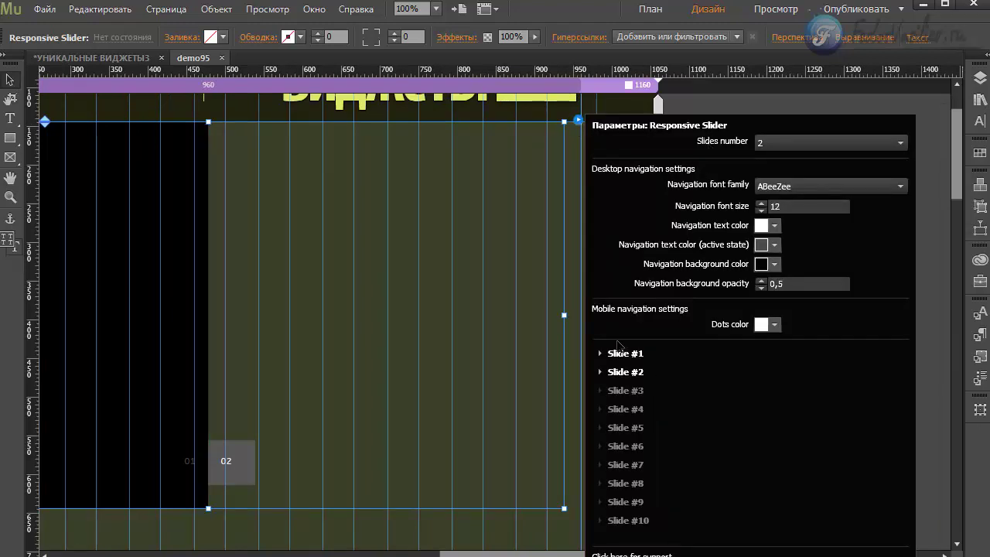
pyautogui.click(780, 144)
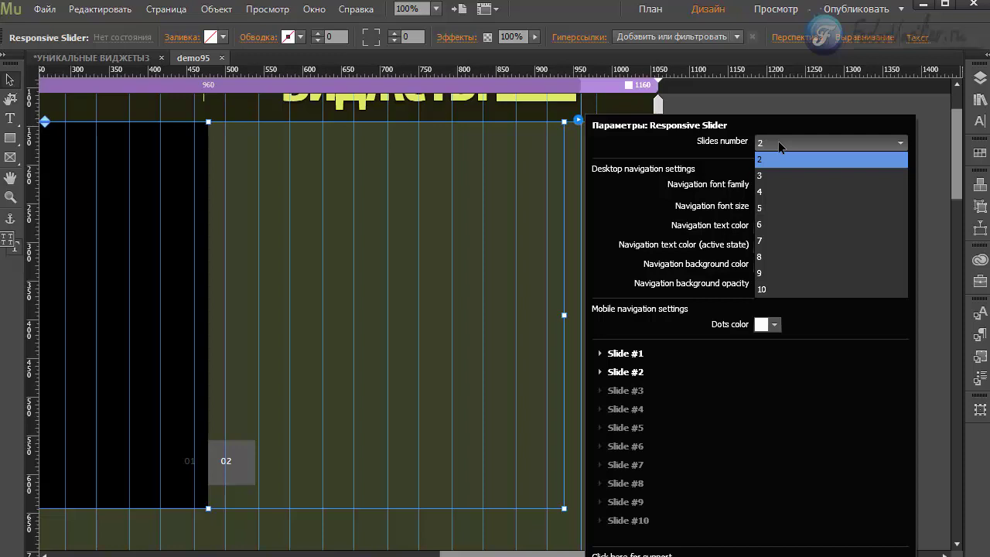
pyautogui.click(779, 141)
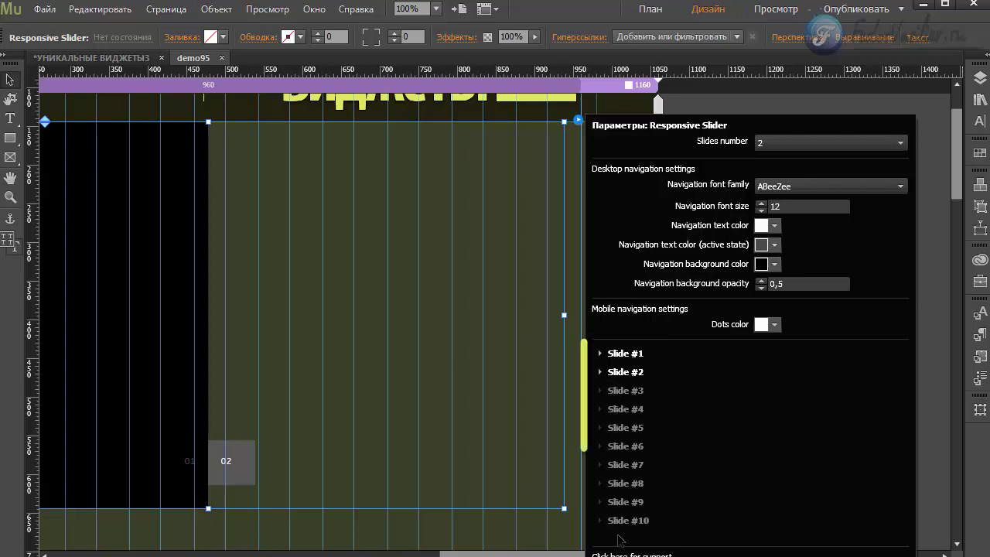
pyautogui.click(767, 143)
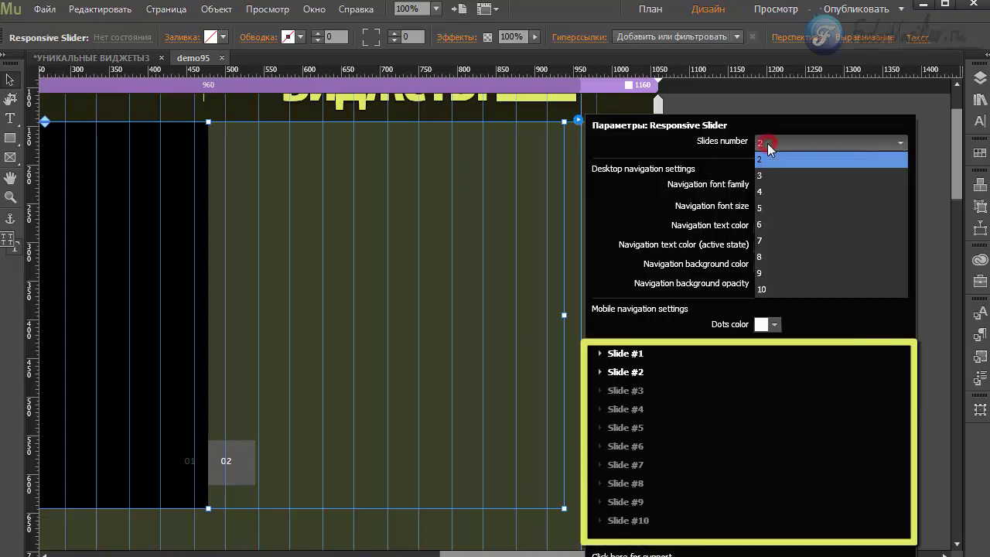
pyautogui.click(768, 143)
pyautogui.click(767, 143)
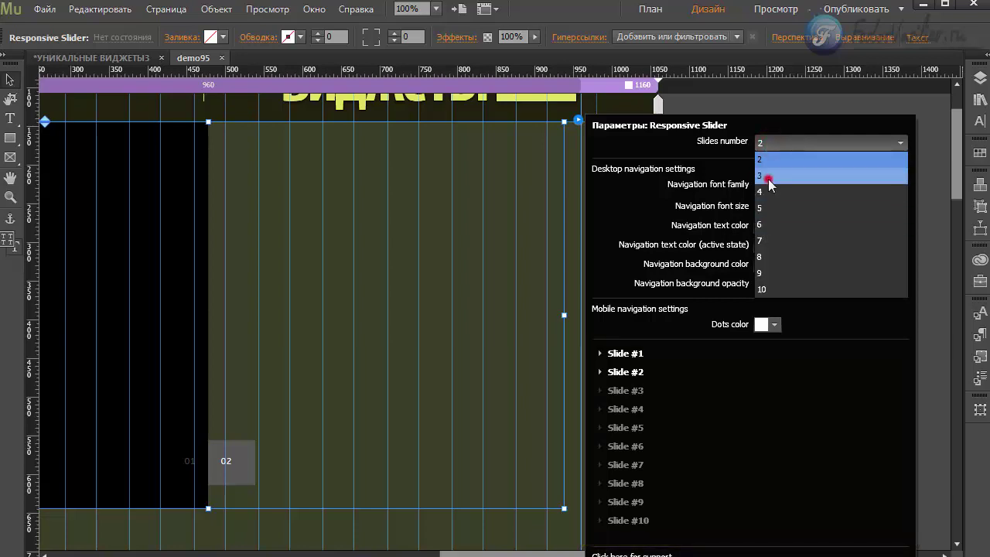
pyautogui.click(766, 176)
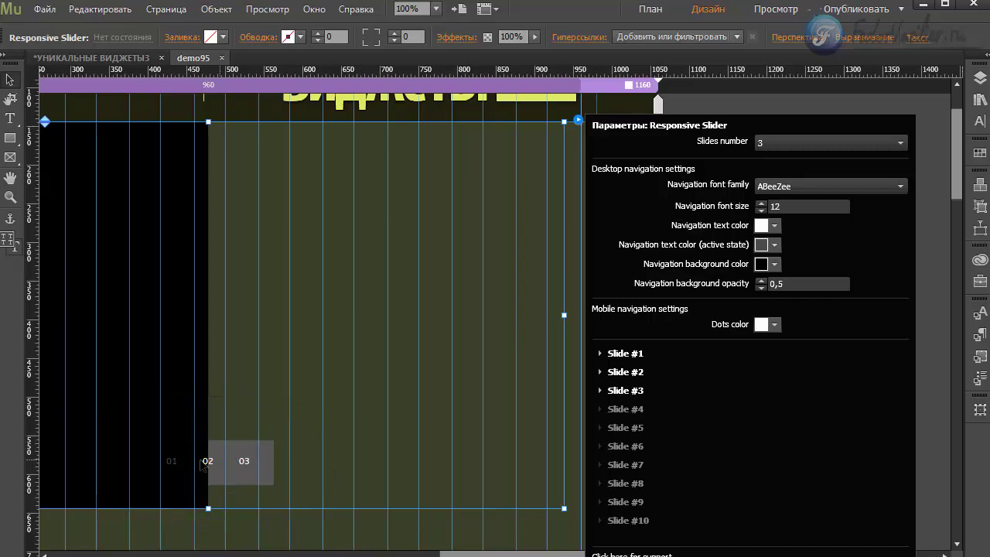
# - Set the slider's desktop navigation font size to 20, keeping the ABeeZee font family
pyautogui.click(783, 187)
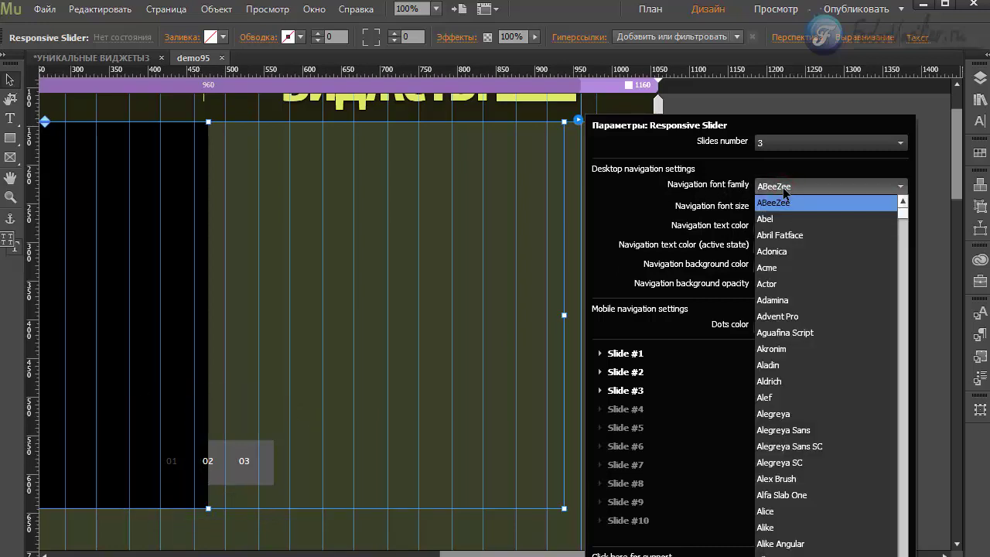
pyautogui.click(784, 192)
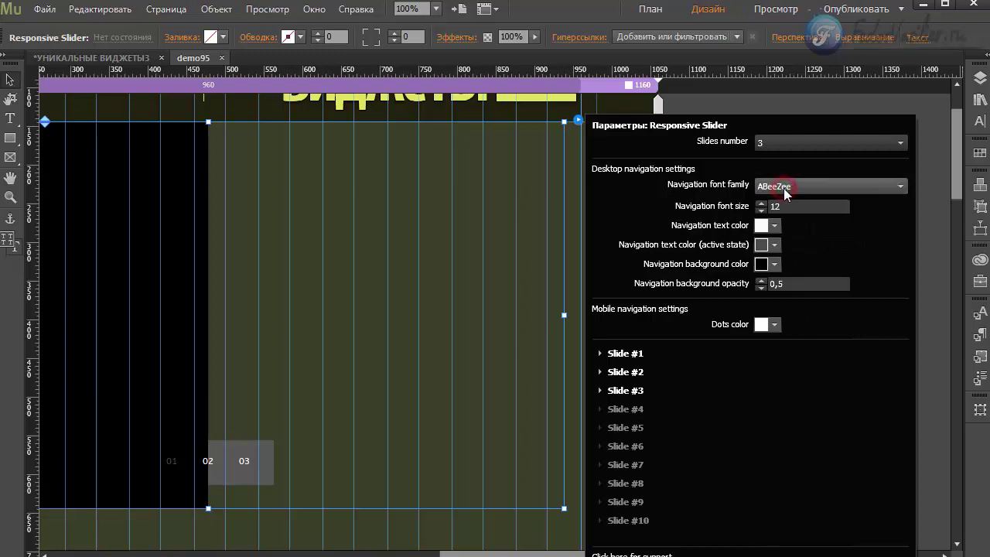
pyautogui.click(791, 208)
pyautogui.doubleClick(810, 206)
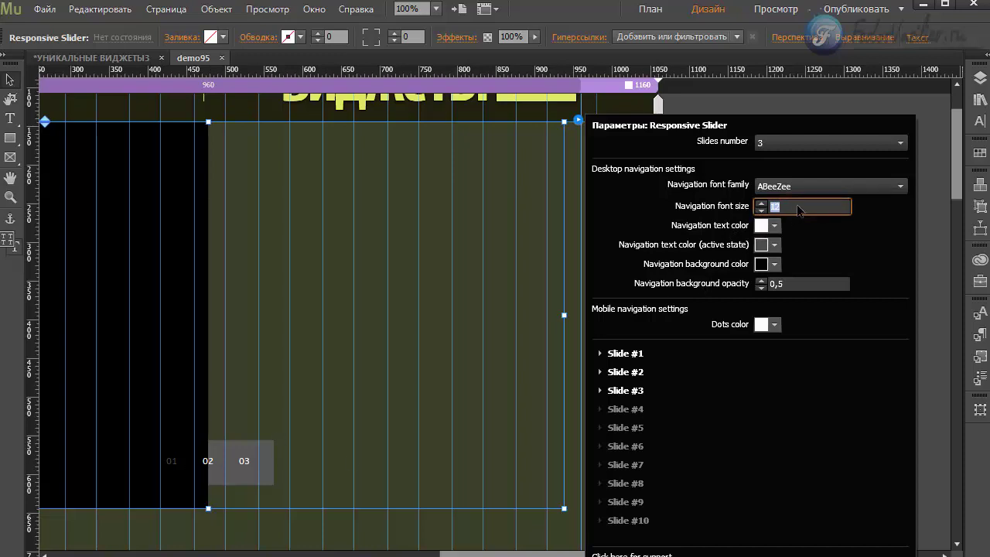
pyautogui.press('Return')
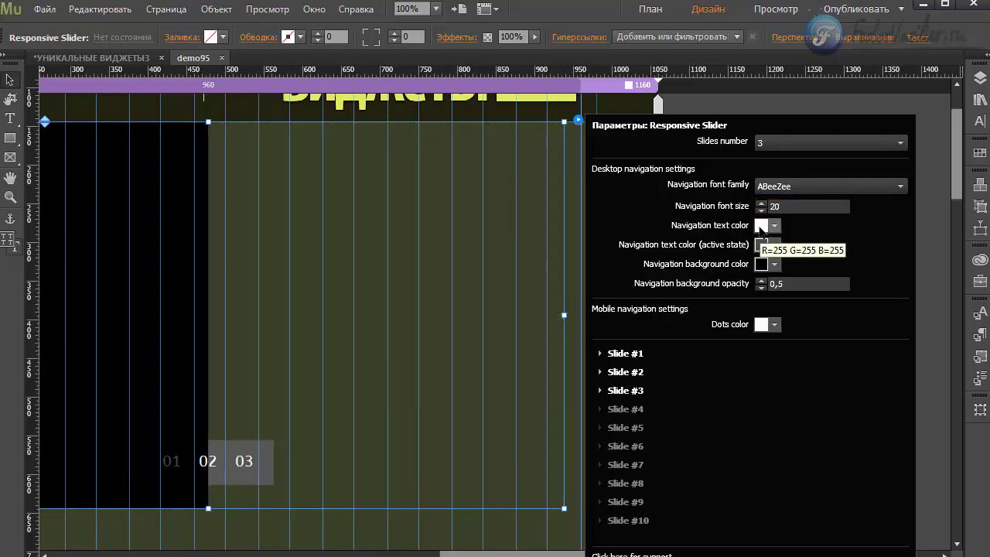
# - Set the navigation text color to the yellow swatch R=225 G=225 B=95 and its active-state color to the light green swatch
pyautogui.click(761, 227)
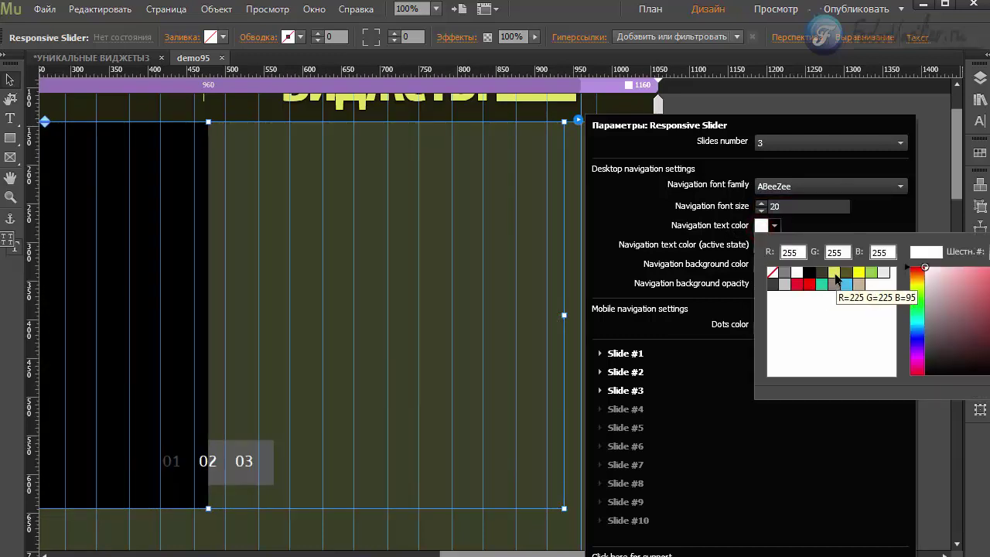
pyautogui.click(834, 272)
pyautogui.click(775, 225)
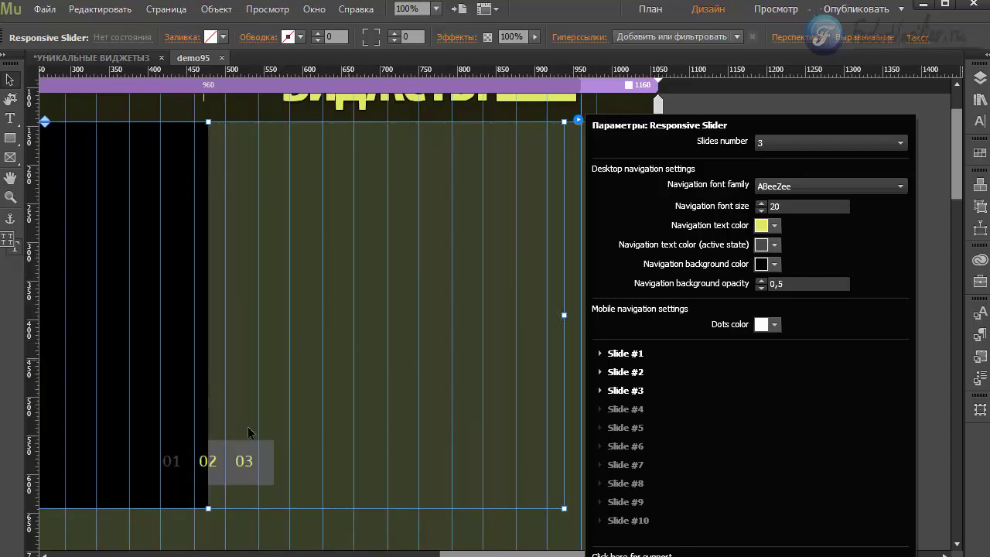
pyautogui.click(763, 246)
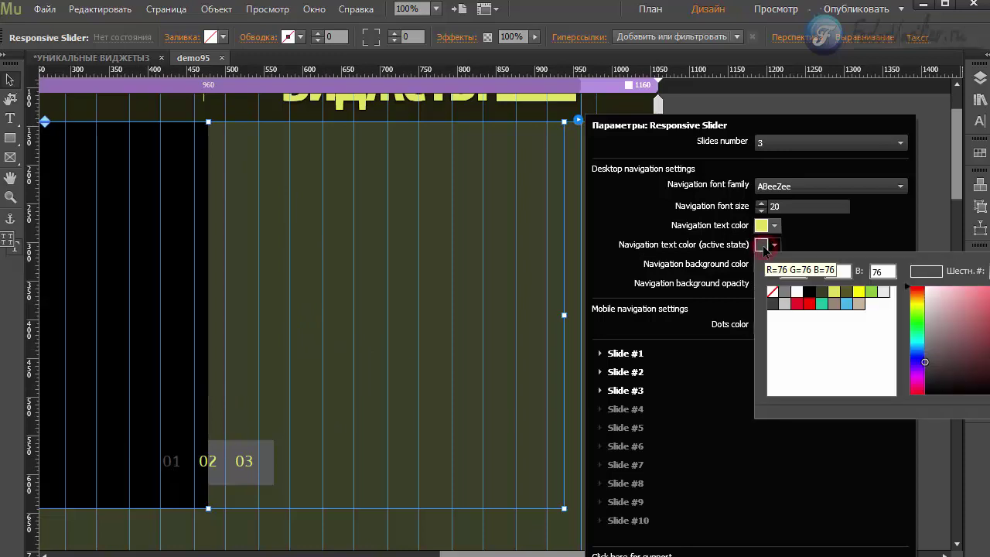
pyautogui.click(872, 292)
pyautogui.click(824, 237)
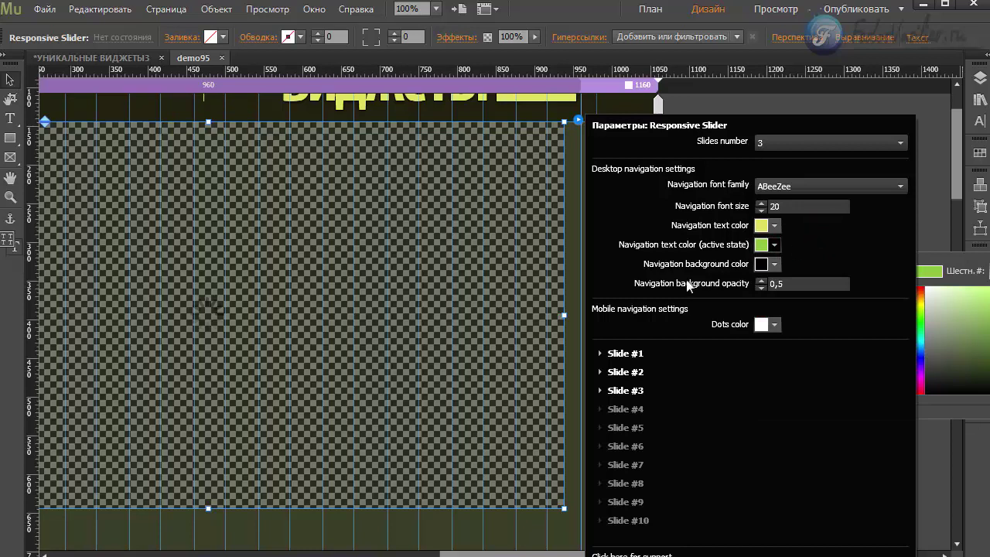
# - Set the navigation background color to the light blue swatch R=68 G=184 B=233
pyautogui.click(763, 264)
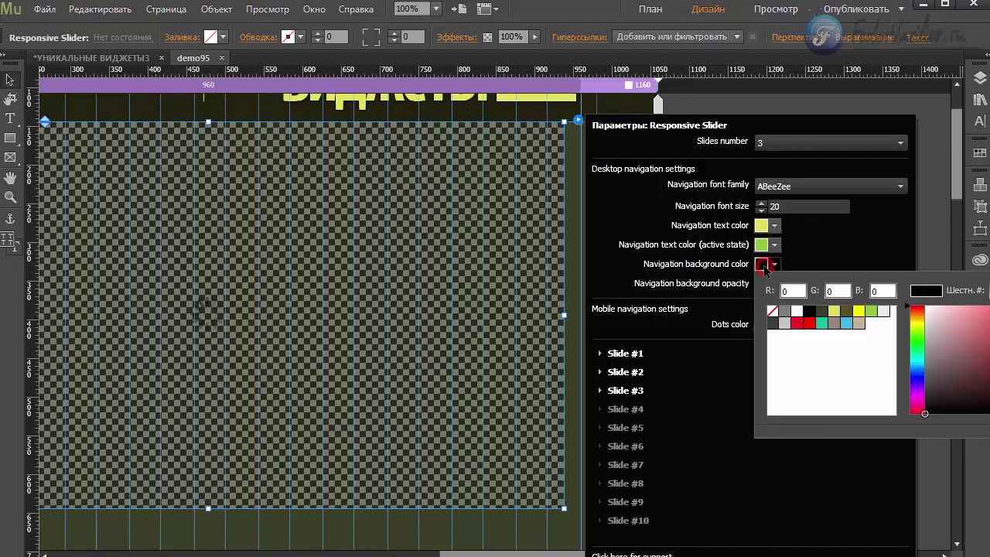
pyautogui.click(847, 323)
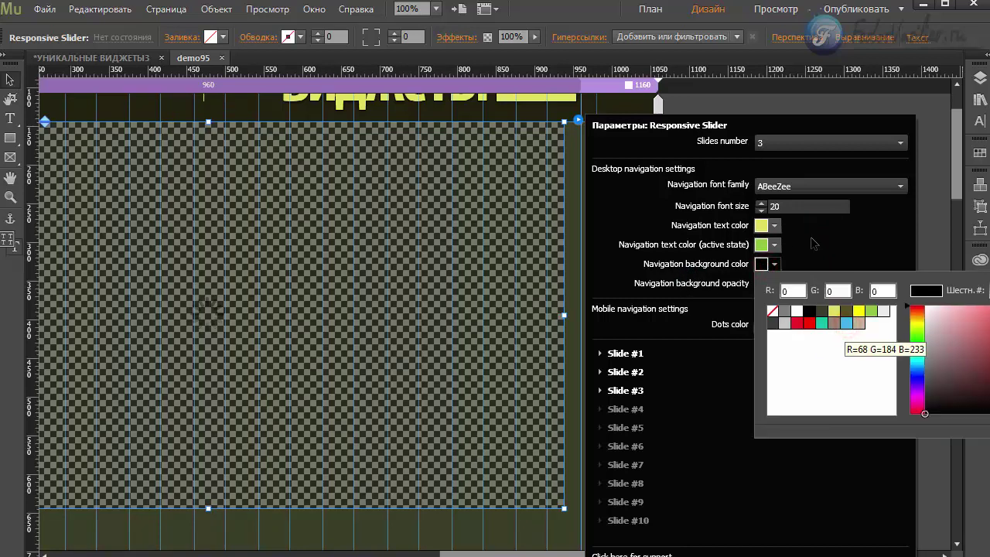
pyautogui.click(682, 298)
# - Set the navigation background opacity to 0,5 and the mobile navigation dots color to the light blue swatch
pyautogui.click(790, 285)
pyautogui.write('0,5')
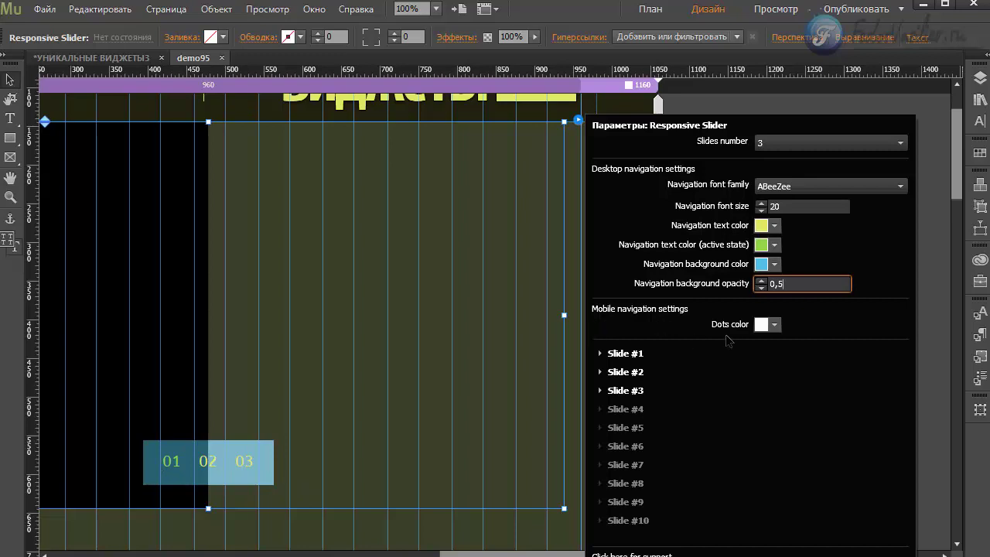
pyautogui.click(764, 326)
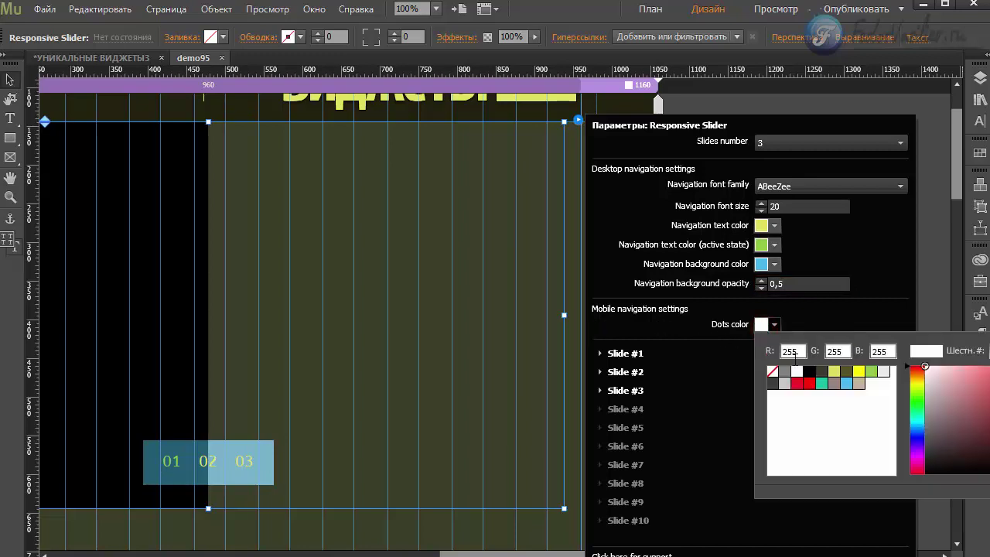
pyautogui.click(847, 385)
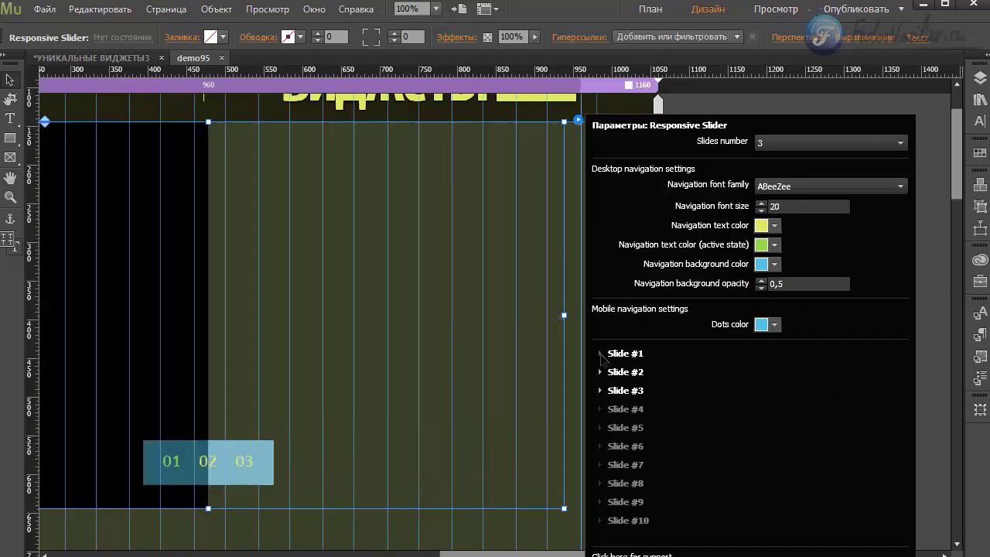
# - Expand the Slide #1 settings and change the slide title to "демо"
pyautogui.click(600, 354)
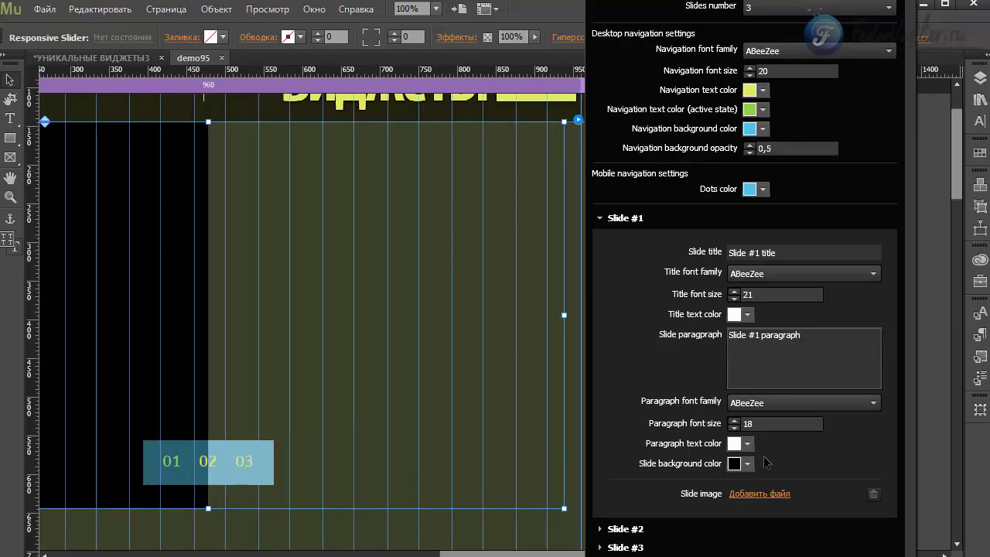
pyautogui.click(796, 253)
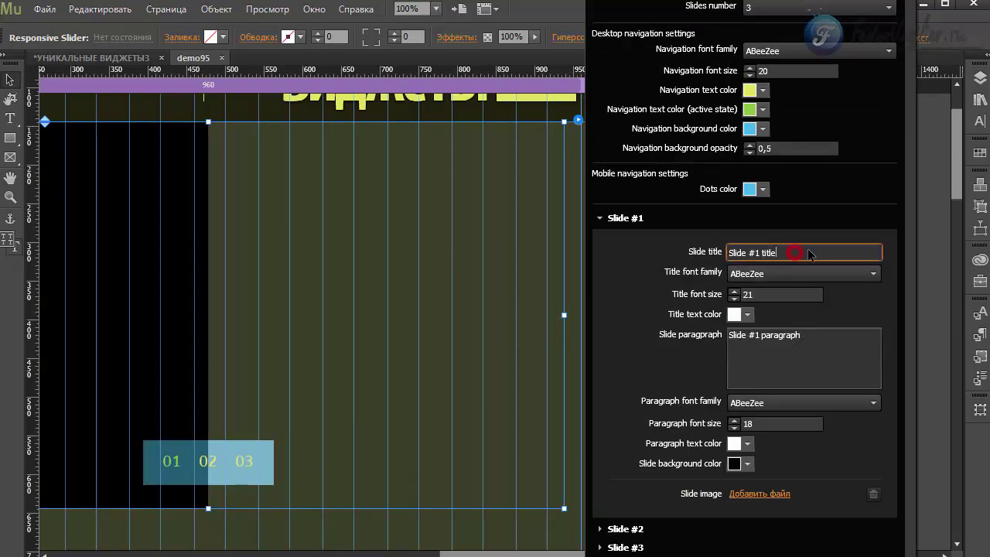
pyautogui.tripleClick(809, 250)
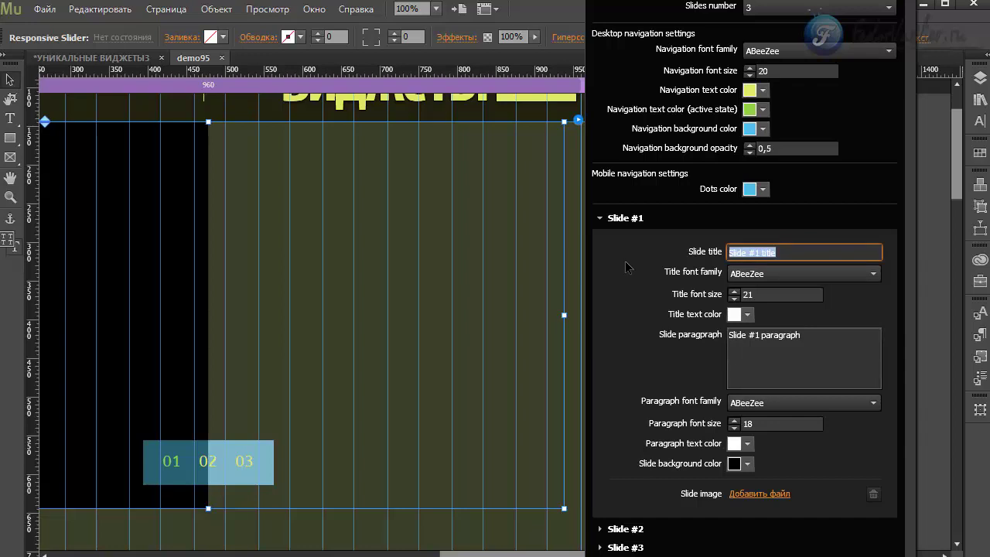
pyautogui.write('демо')
pyautogui.press('Return')
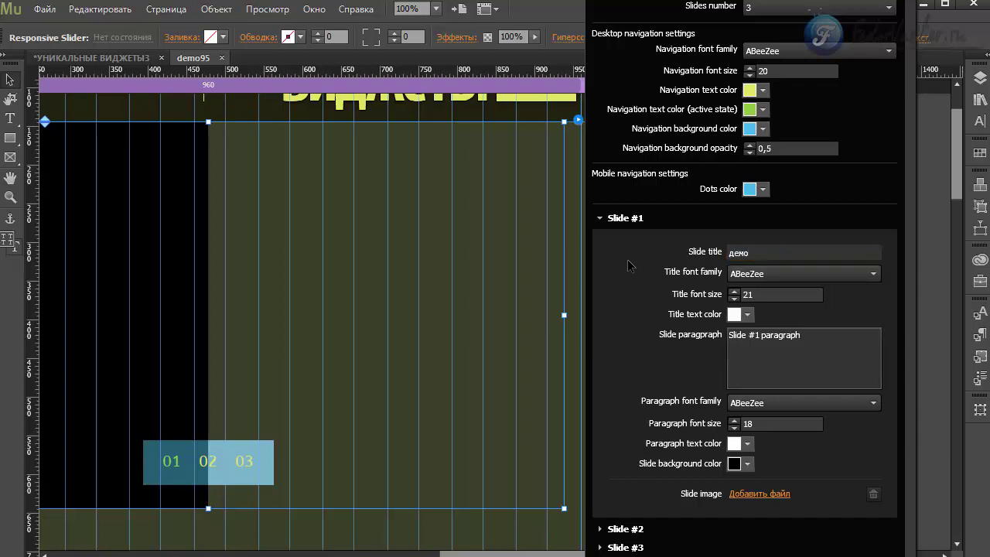
# - Set Slide #1's title font size to 50, leaving the title in ABeeZee and white
pyautogui.click(747, 277)
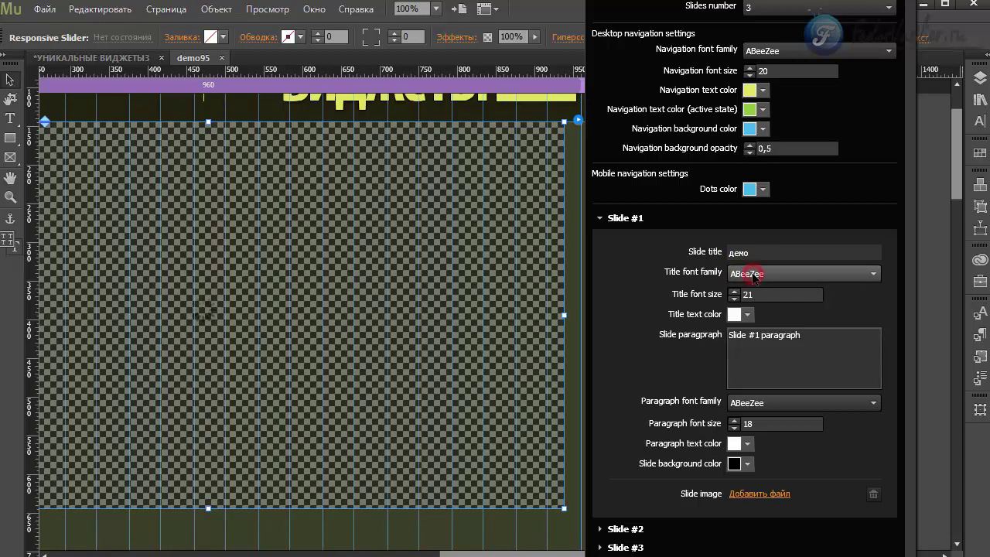
pyautogui.click(754, 277)
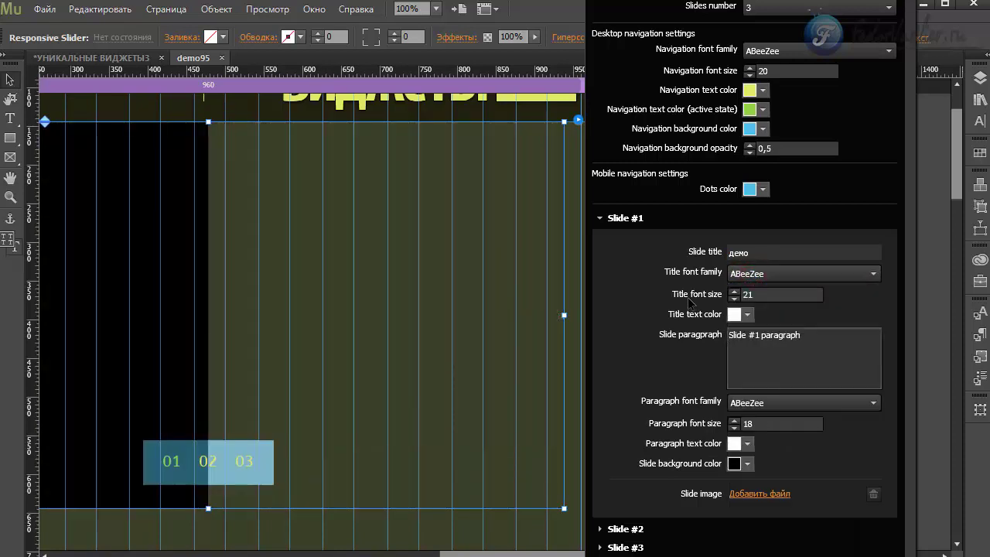
pyautogui.click(762, 296)
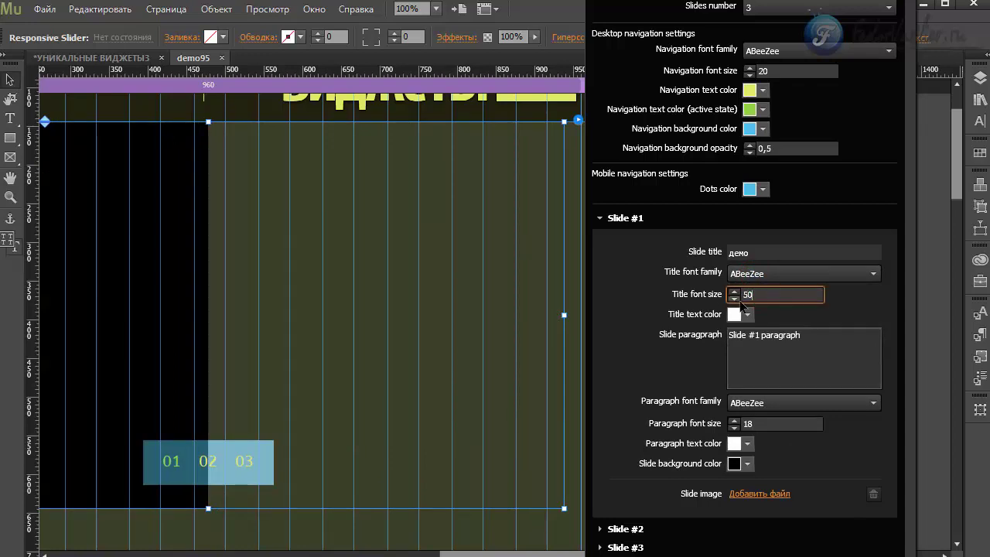
pyautogui.write('50')
pyautogui.press('Return')
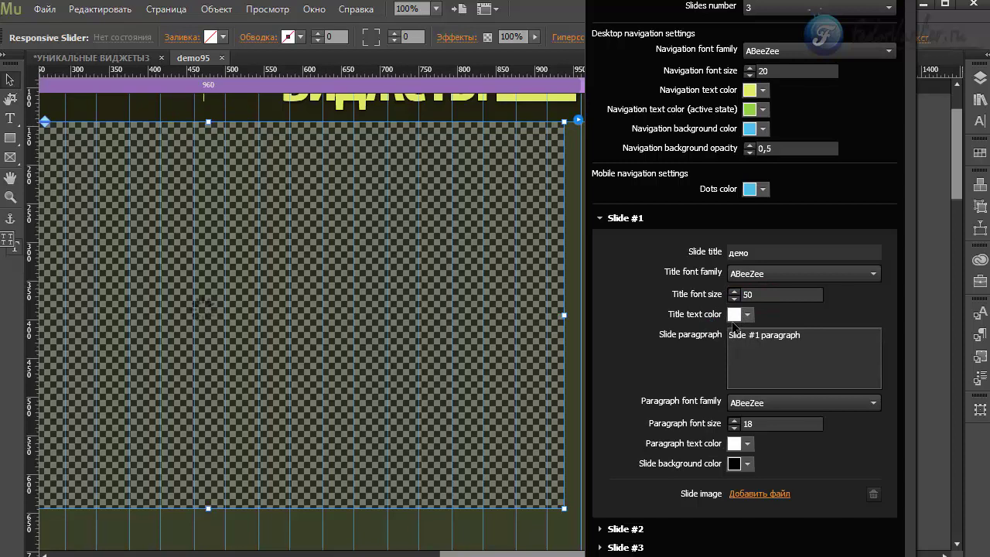
pyautogui.click(735, 314)
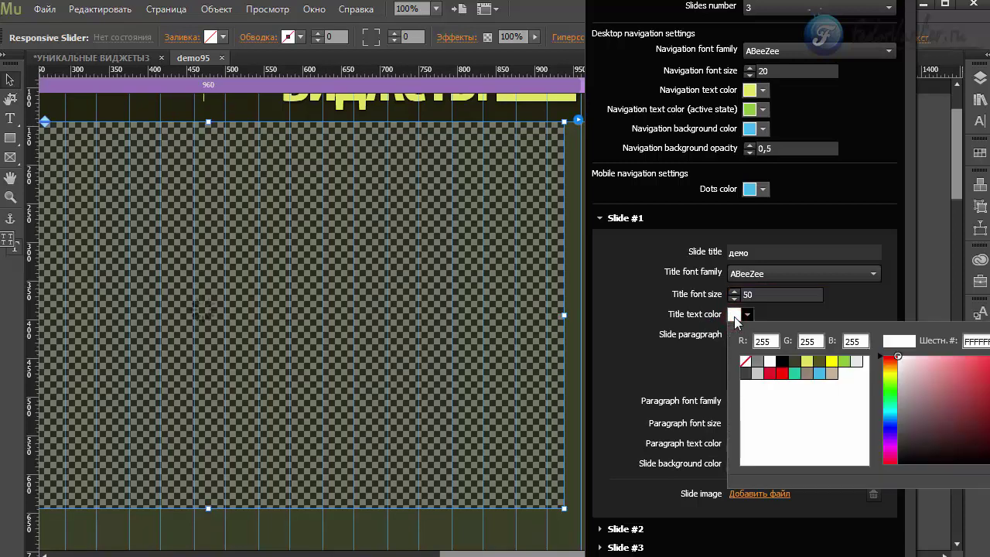
pyautogui.click(771, 318)
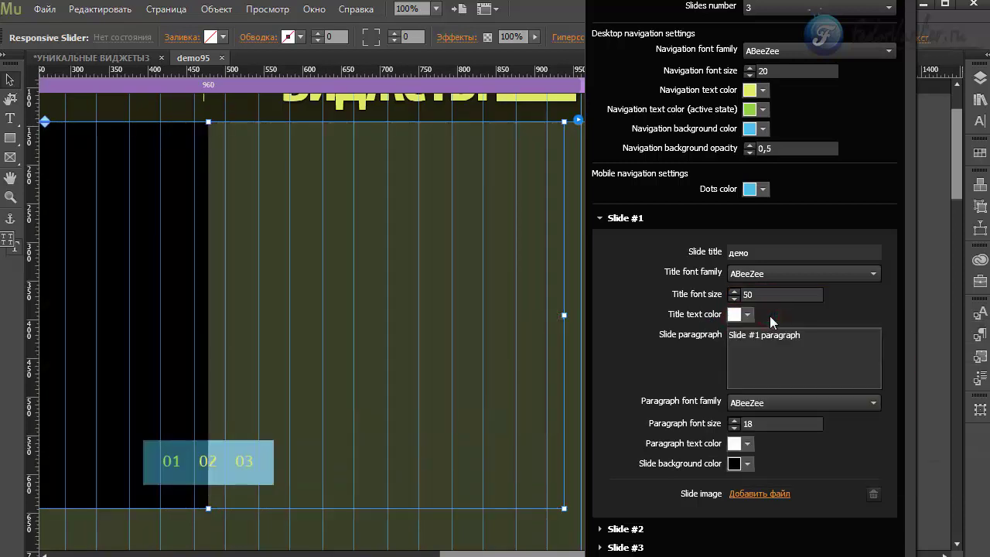
# - Check the slider on the page, then reopen its options and set Slide #1's title text color to the yellow-green swatch
pyautogui.click(503, 550)
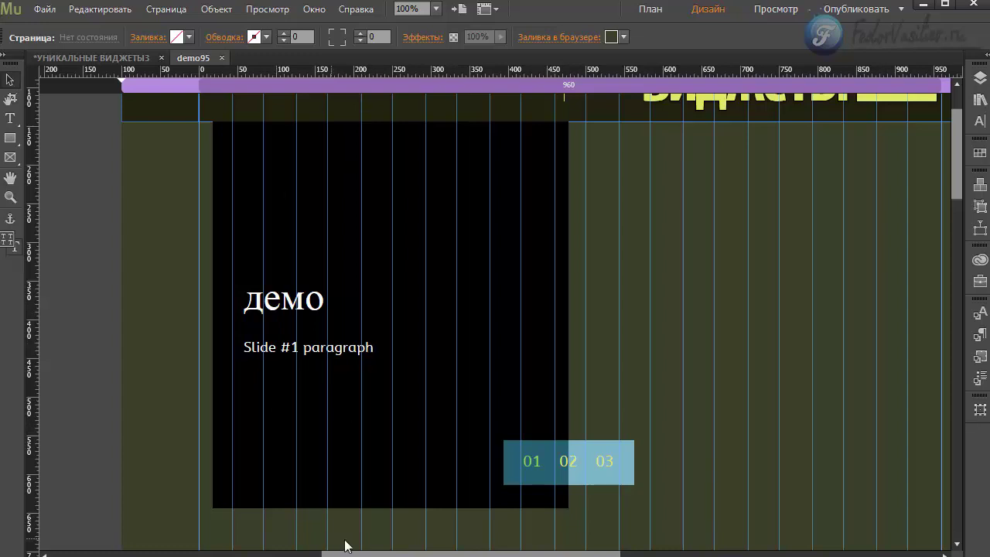
pyautogui.moveTo(365, 554); pyautogui.dragTo(506, 554)
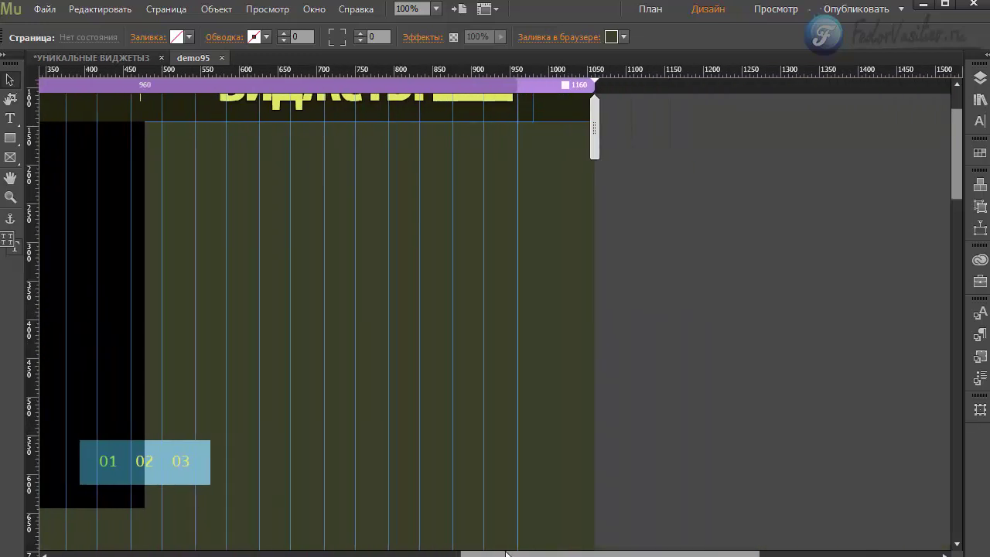
pyautogui.click(306, 267)
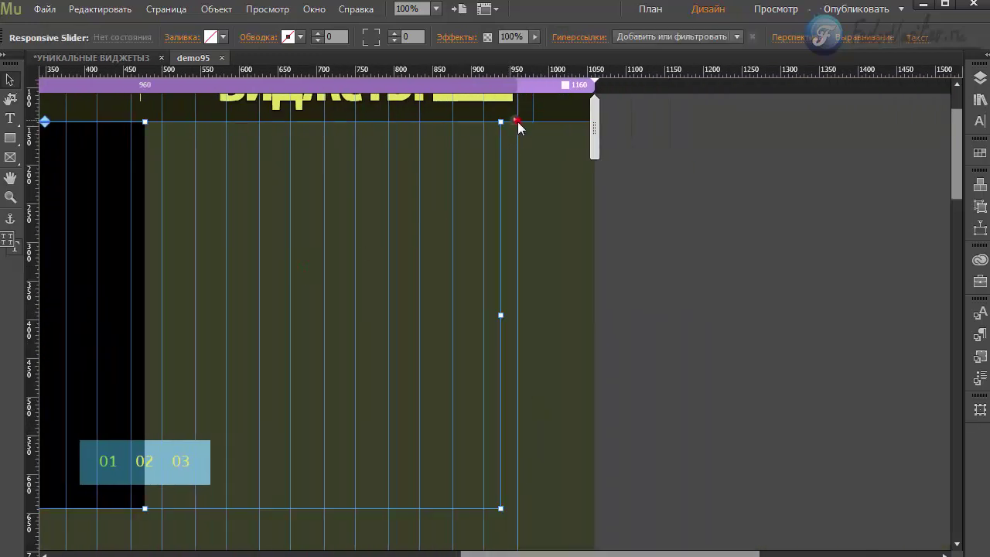
pyautogui.click(514, 120)
pyautogui.click(744, 361)
pyautogui.click(802, 283)
# - Replace Slide #1's paragraph text with "демо2", keeping the paragraph font ABeeZee at size 18
pyautogui.tripleClick(745, 335)
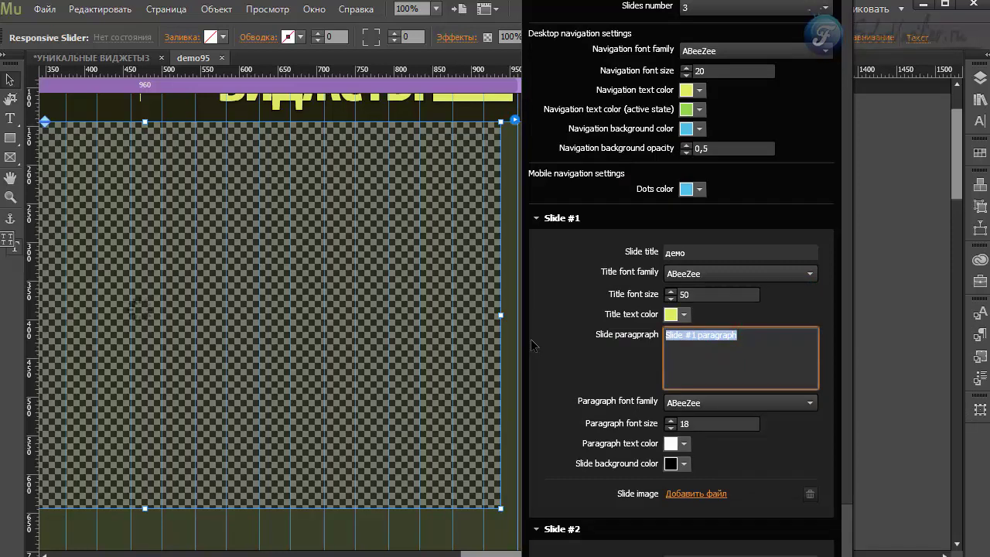
pyautogui.write('демо2')
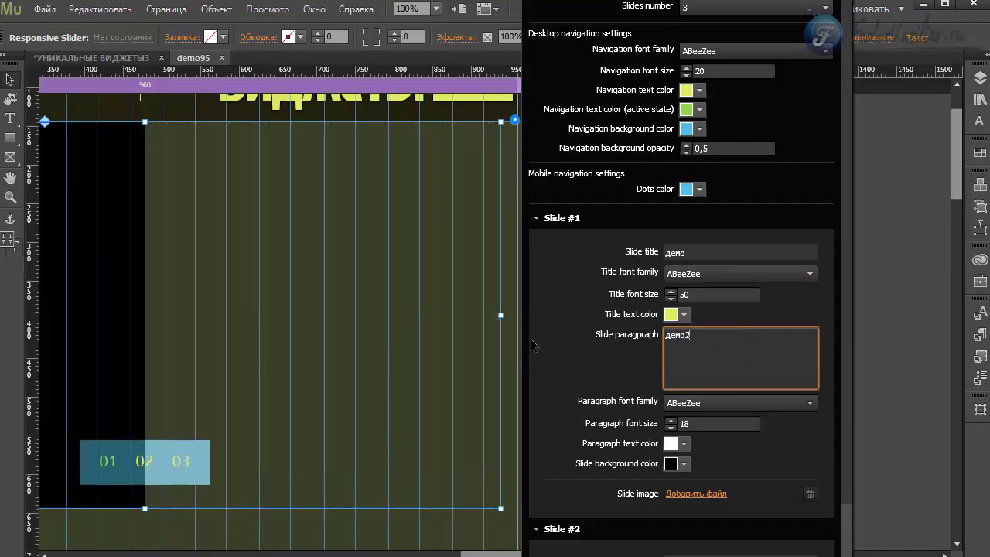
pyautogui.click(530, 339)
pyautogui.click(704, 403)
pyautogui.click(705, 403)
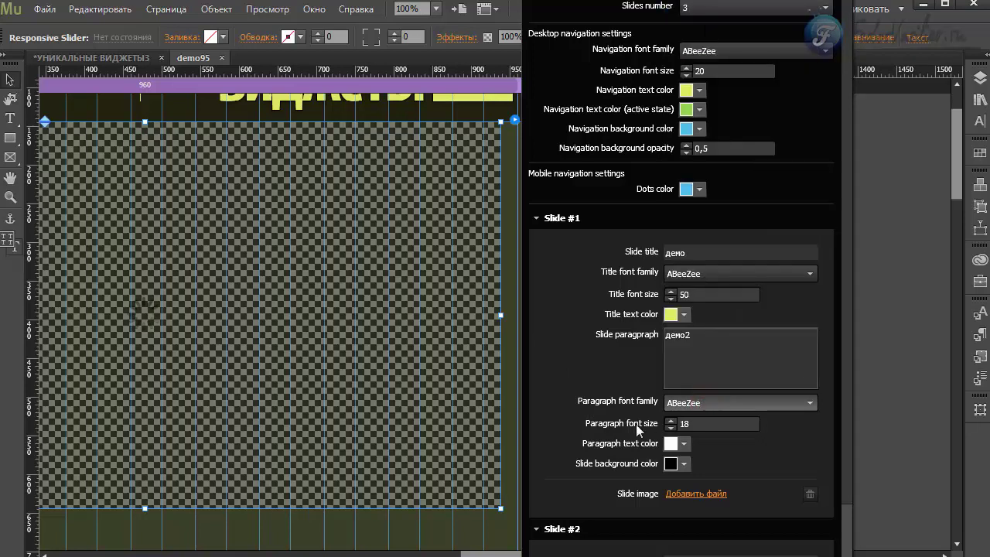
pyautogui.click(708, 424)
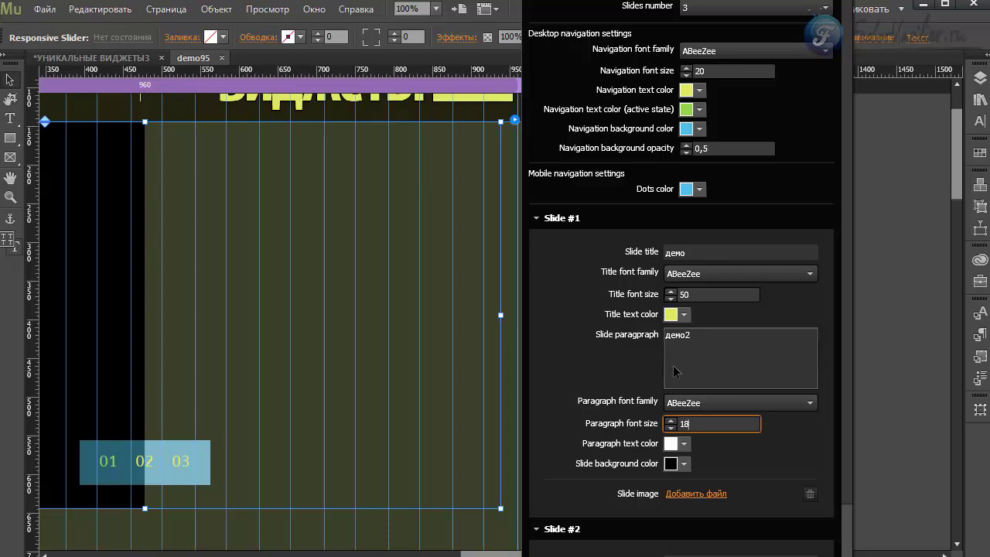
# - Set Slide #1's background color to the dark olive swatch and add the sports car picture as its slide image
pyautogui.click(670, 465)
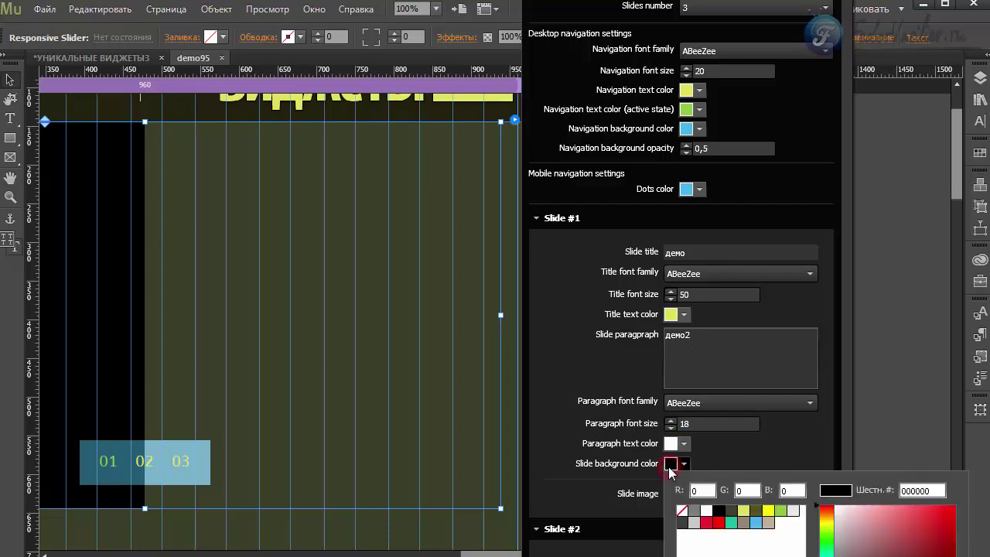
pyautogui.click(756, 514)
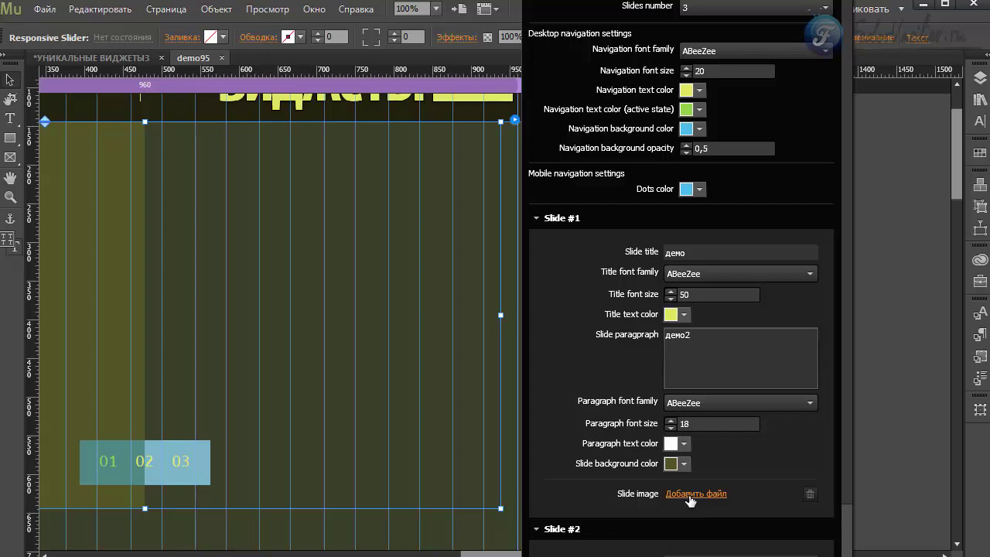
pyautogui.click(690, 494)
pyautogui.doubleClick(69, 38)
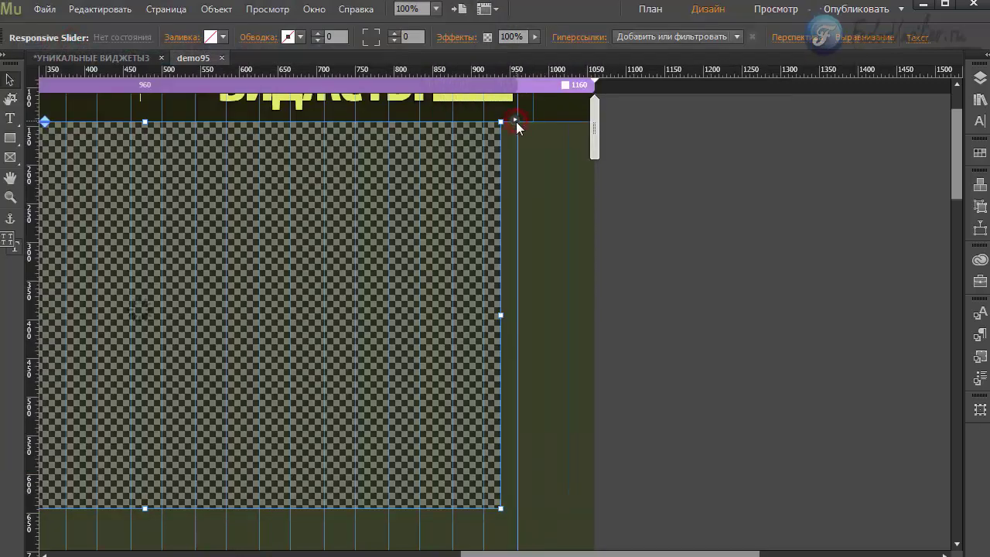
# - Review the title, paragraph, color and image settings of Slide #2 and Slide #3 in the slider options
pyautogui.click(516, 122)
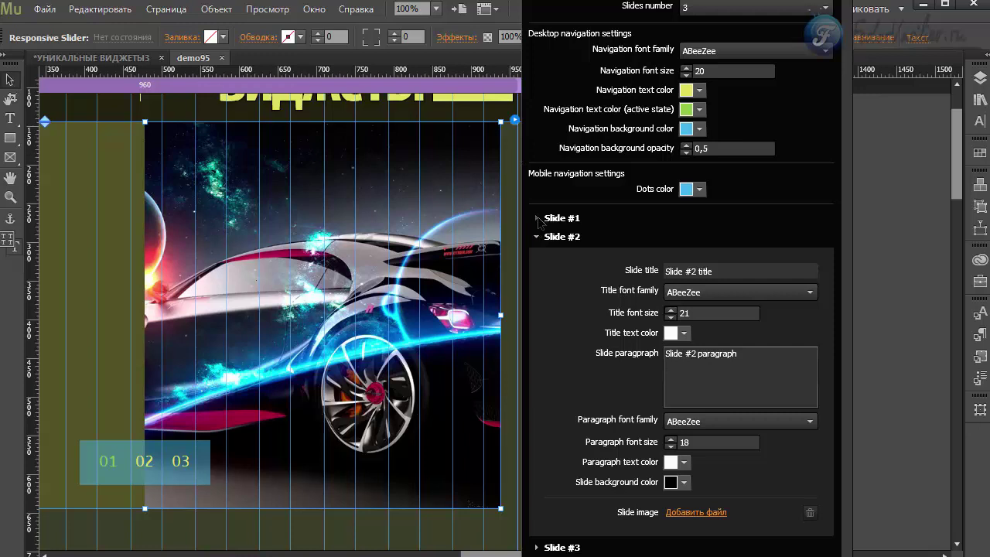
pyautogui.tripleClick(724, 274)
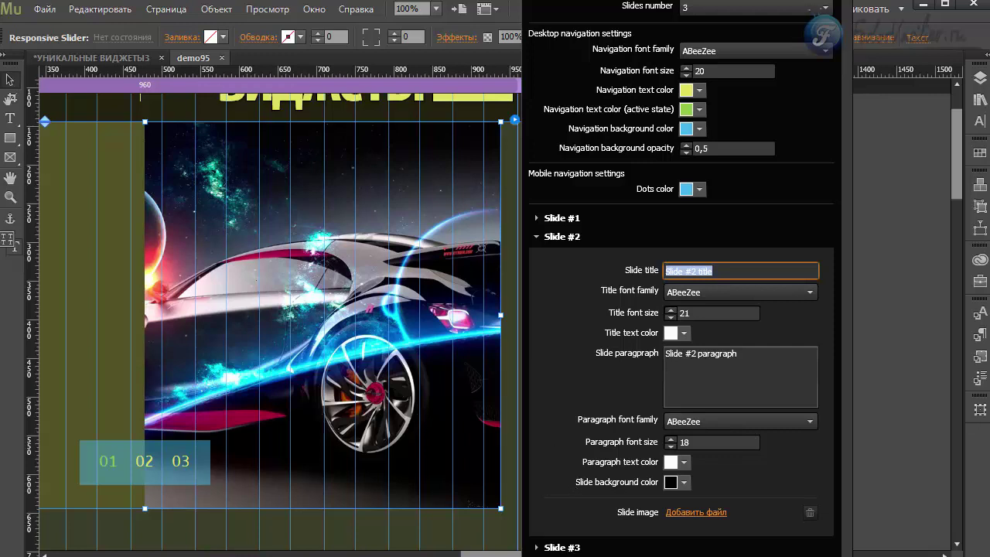
pyautogui.click(538, 238)
pyautogui.click(537, 389)
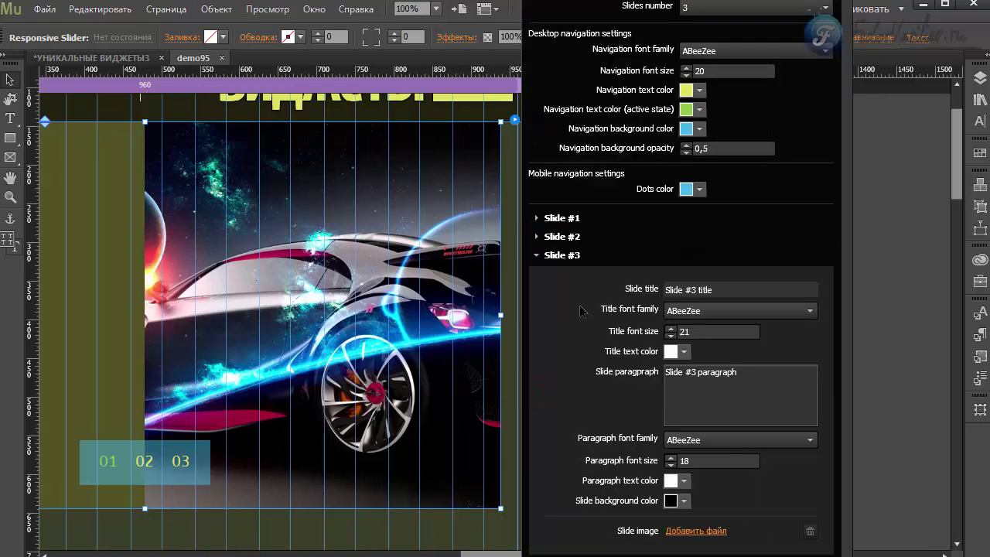
pyautogui.click(884, 370)
# - Stretch the slider to both edges of the browser area so it is 100% wide and 500 px high
pyautogui.click(403, 282)
pyautogui.moveTo(501, 315); pyautogui.dragTo(595, 318)
pyautogui.click(581, 554)
pyautogui.moveTo(581, 554); pyautogui.dragTo(442, 554)
pyautogui.click(207, 317)
pyautogui.moveTo(208, 317); pyautogui.dragTo(118, 319)
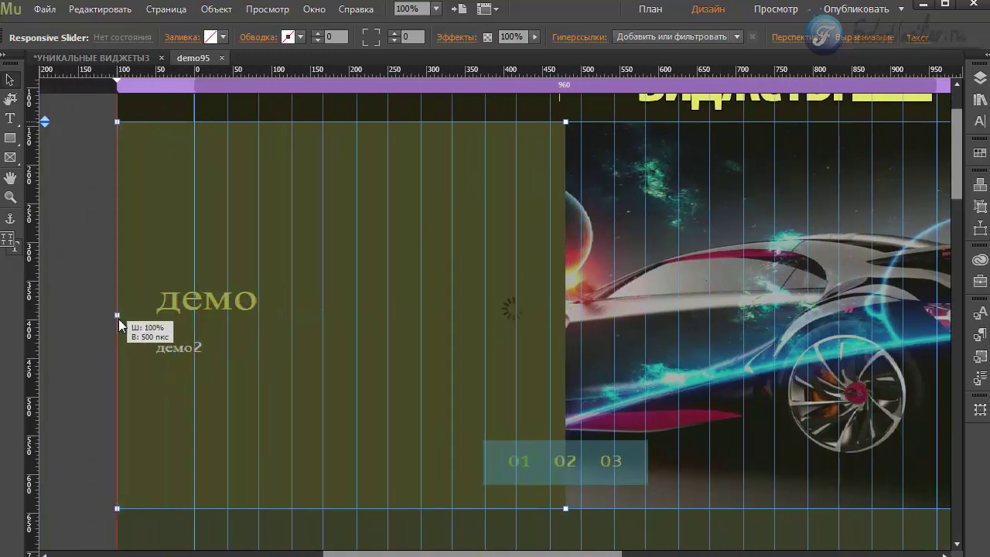
# - Preview the page in the browser and test the slider by switching between slides 01, 02 and 03
pyautogui.click(43, 10)
pyautogui.click(121, 274)
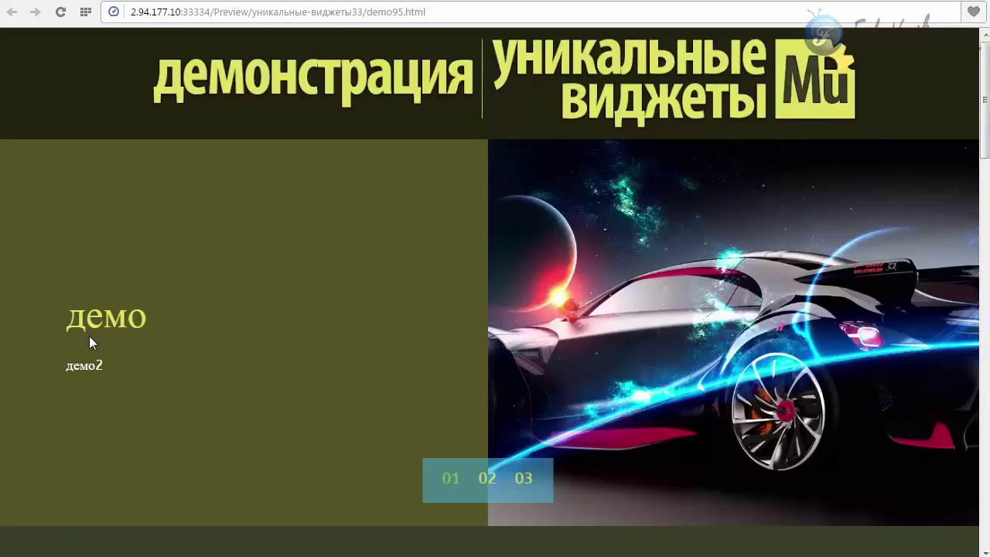
pyautogui.click(487, 478)
pyautogui.click(524, 479)
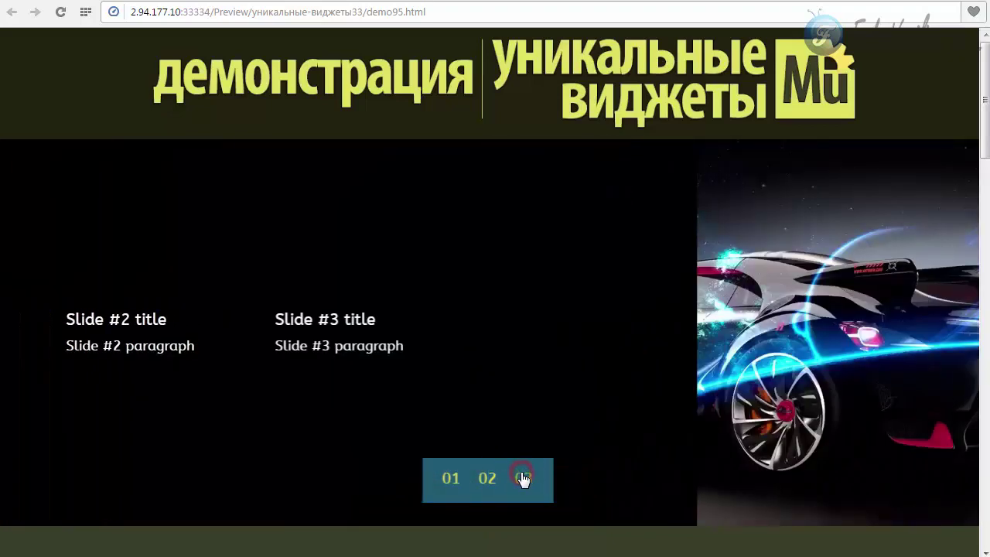
pyautogui.click(446, 477)
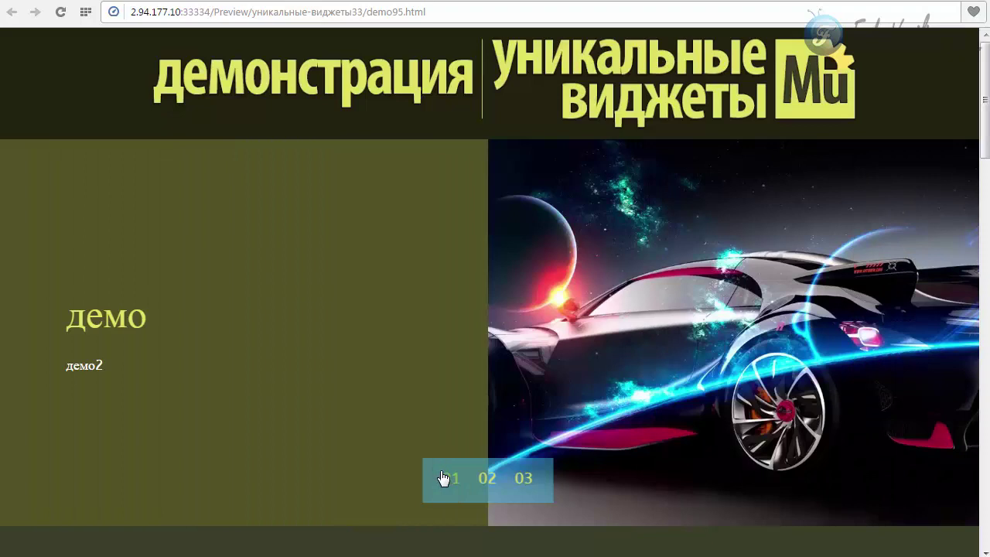
pyautogui.click(487, 479)
pyautogui.click(517, 478)
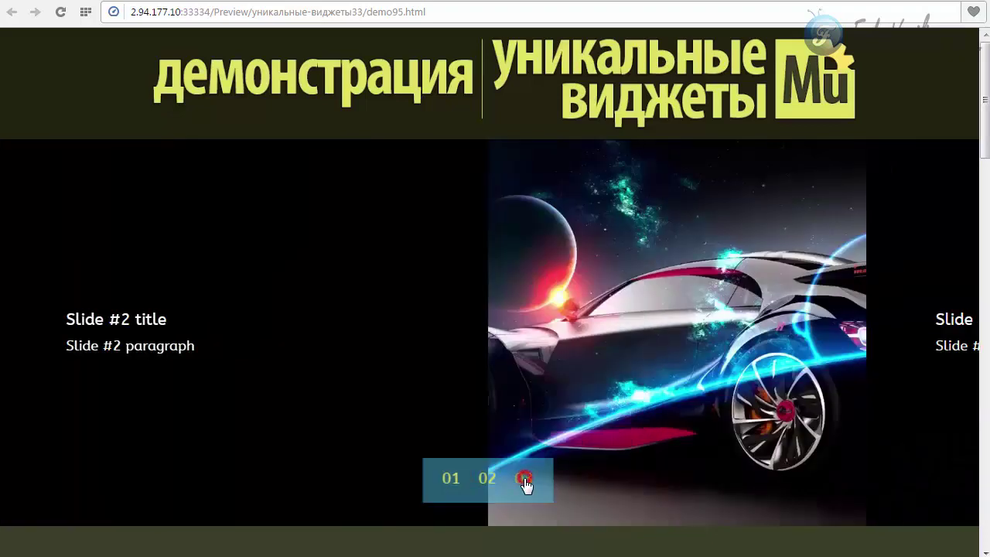
pyautogui.click(452, 479)
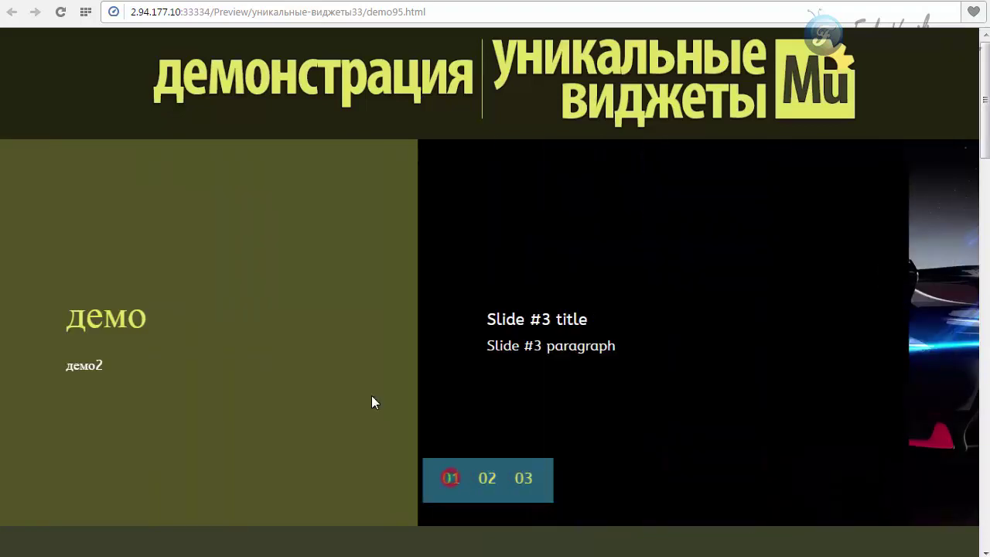